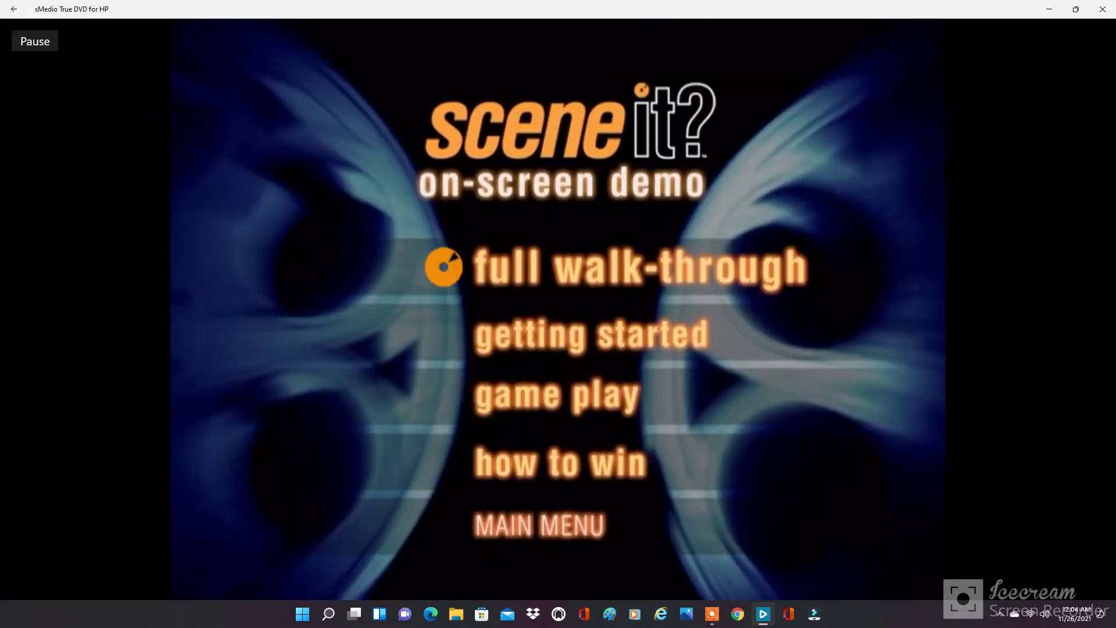
# - Play the 'full walk-through' from the Scene It? demo DVD menu
pyautogui.click(479, 260)
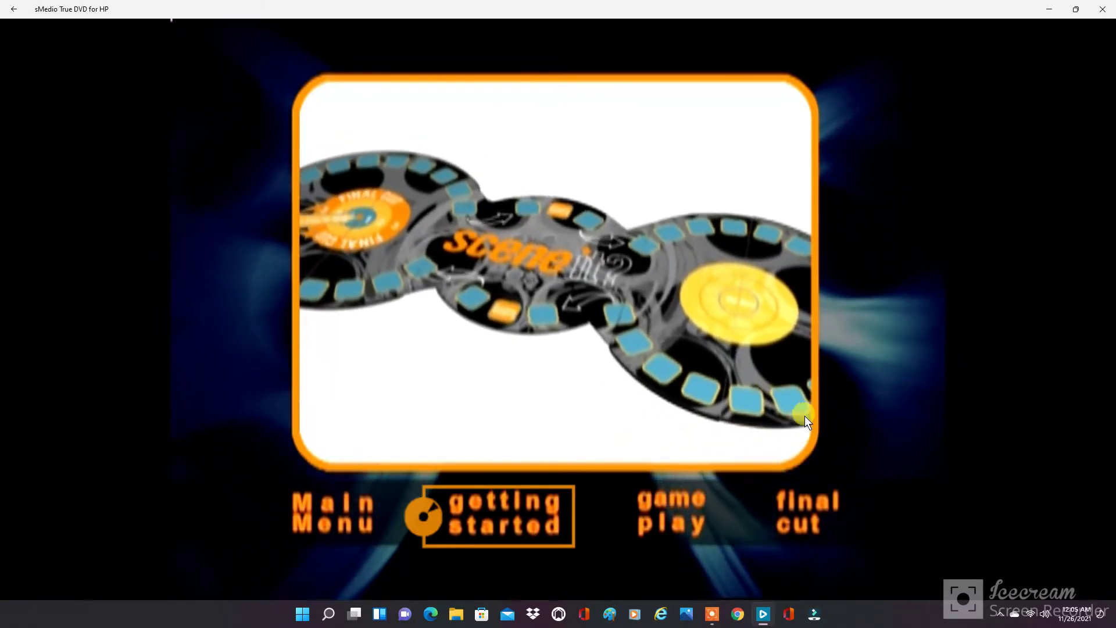
# - Jump the walk-through to the 'game play' chapter showing the Final Cut area
pyautogui.click(718, 493)
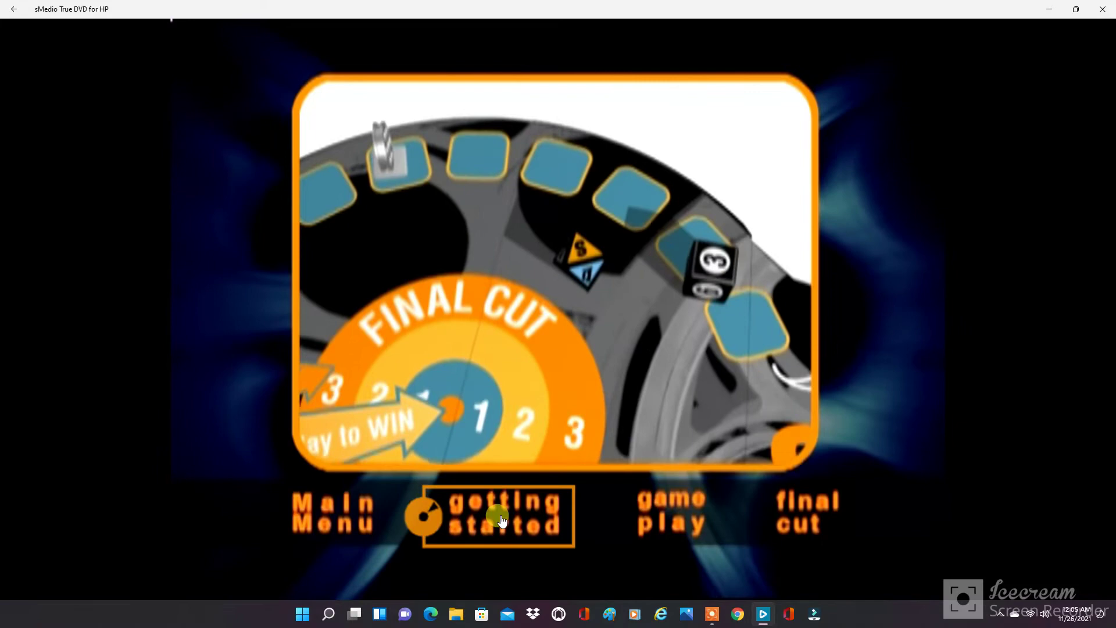
# - Select the 'getting started' chapter, then the 'final cut' chapter
pyautogui.click(506, 513)
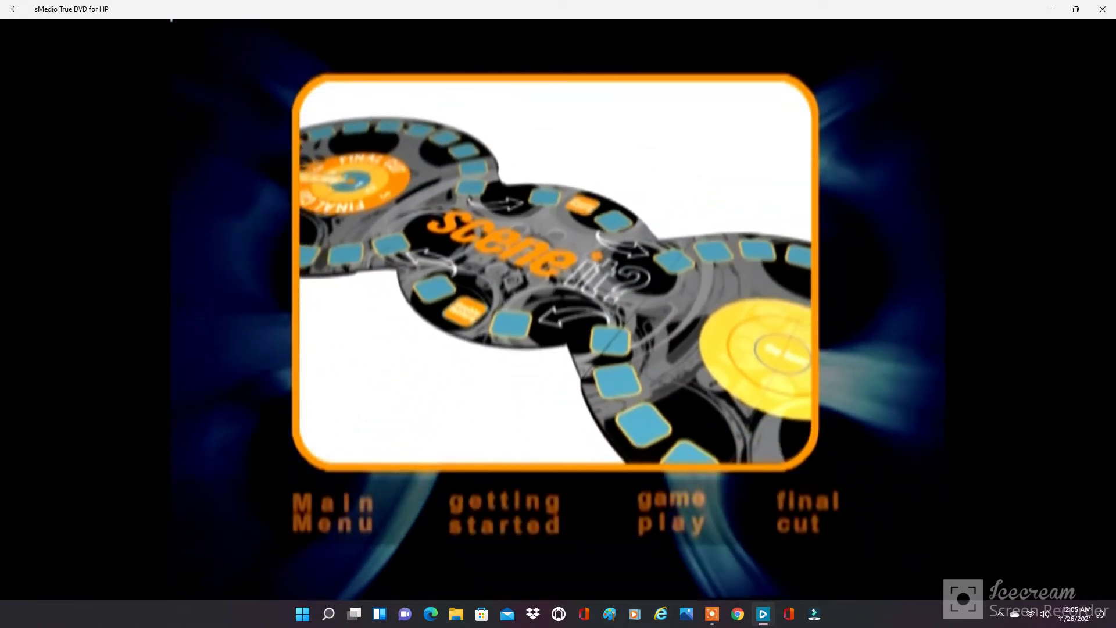
pyautogui.click(818, 505)
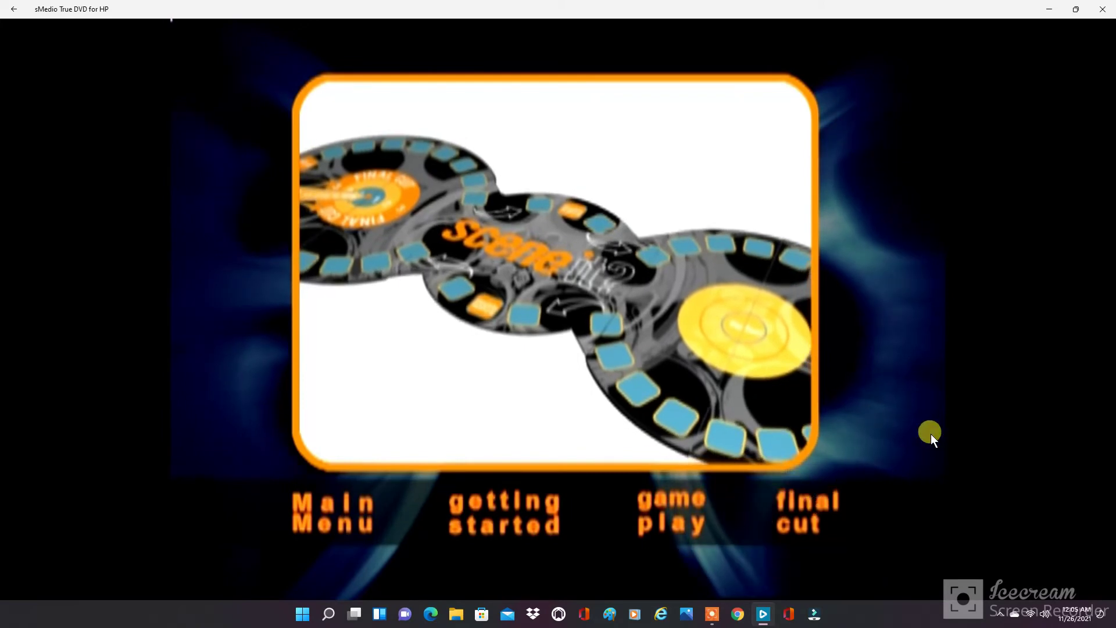